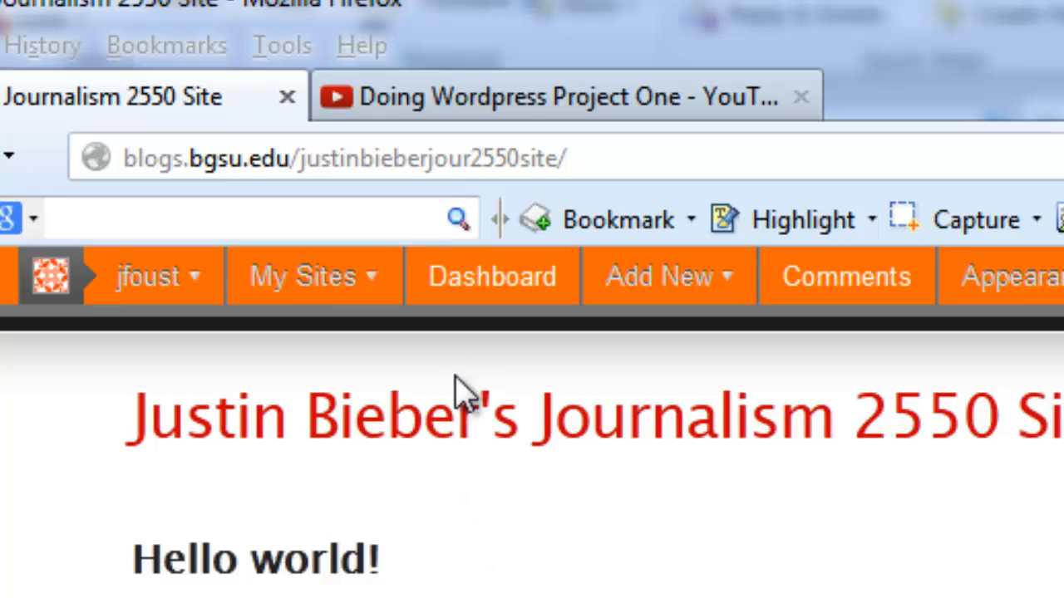
Go from the blog front page to the Journalism 2550 admin Dashboard.
click(480, 286)
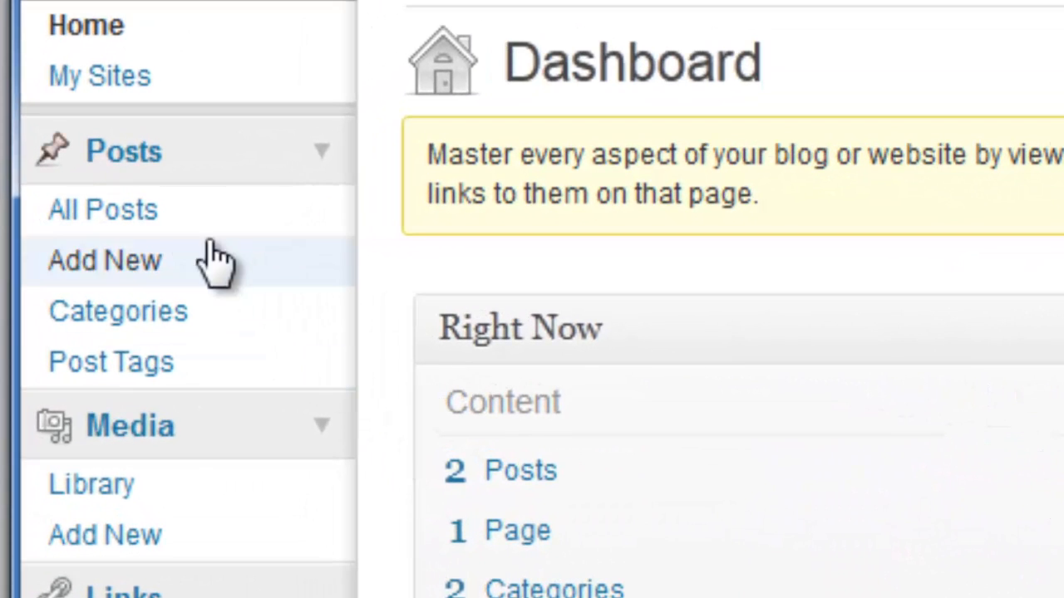
Trash the 'Hello world!' and 'My First Blog Post' posts from the All Posts list.
click(143, 214)
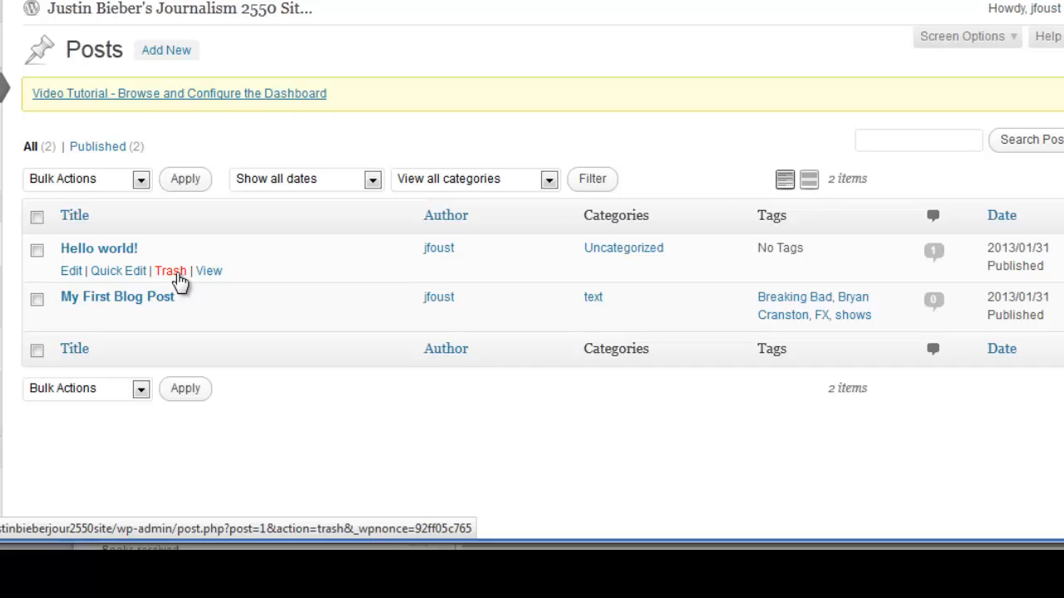
click(171, 272)
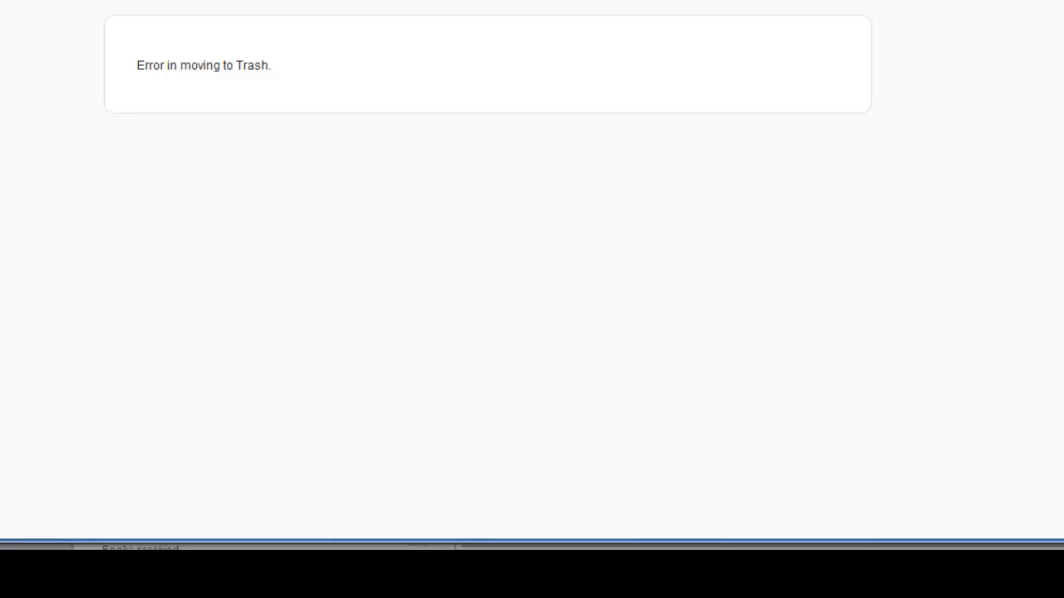
key(alt+Left)
mouse_move(124, 256)
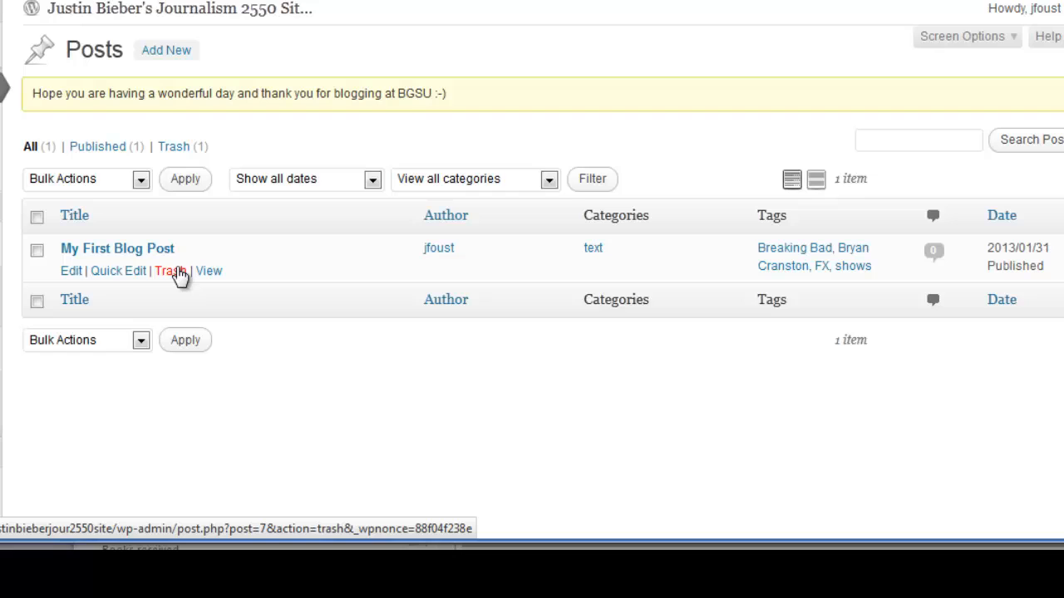
click(171, 271)
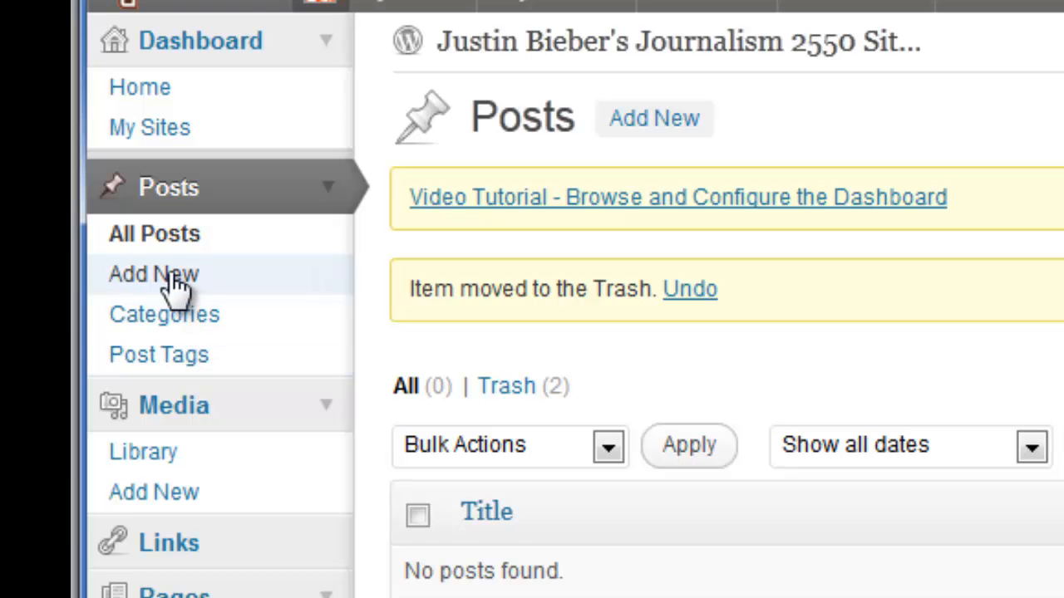
Create a new post and title it 'My Story about the Rabbit Girl'.
click(177, 284)
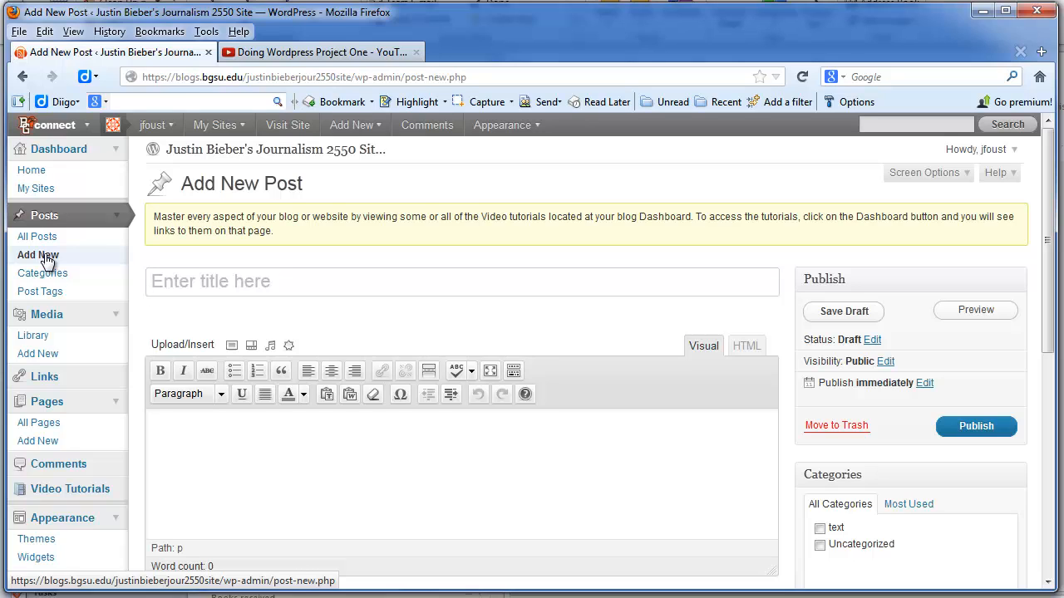
text(My )
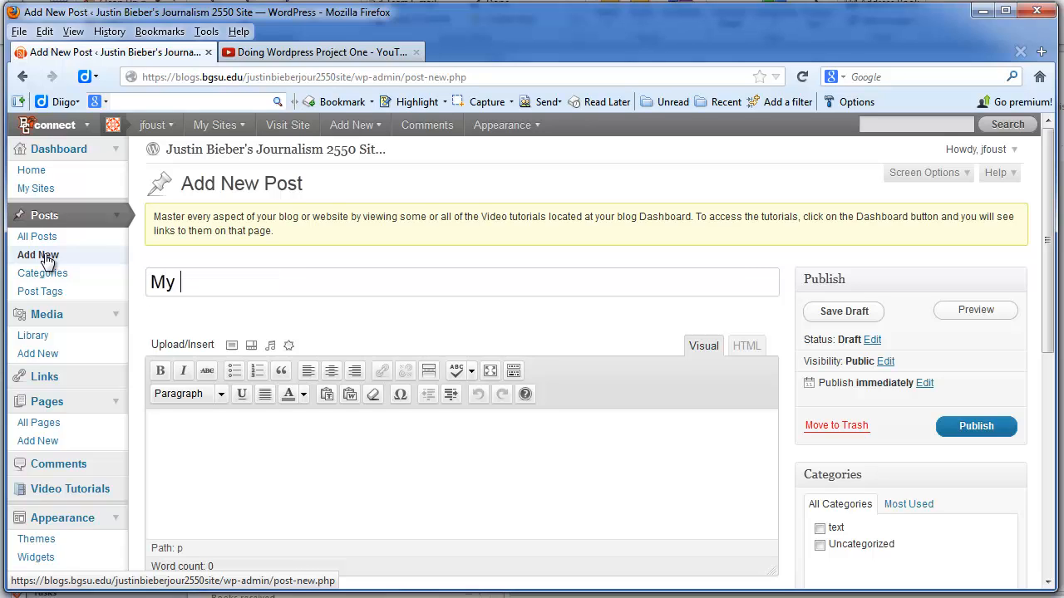
text(Inter)
key(BackSpace)
key(BackSpace)
key(BackSpace)
key(BackSpace)
key(BackSpace)
text(Story about)
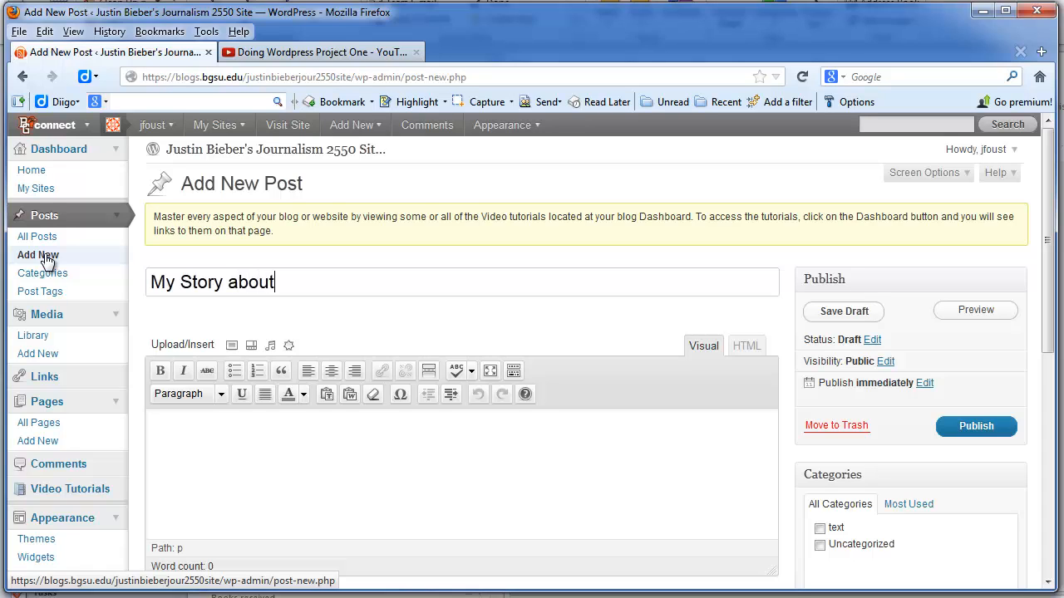
text( the Rabbi)
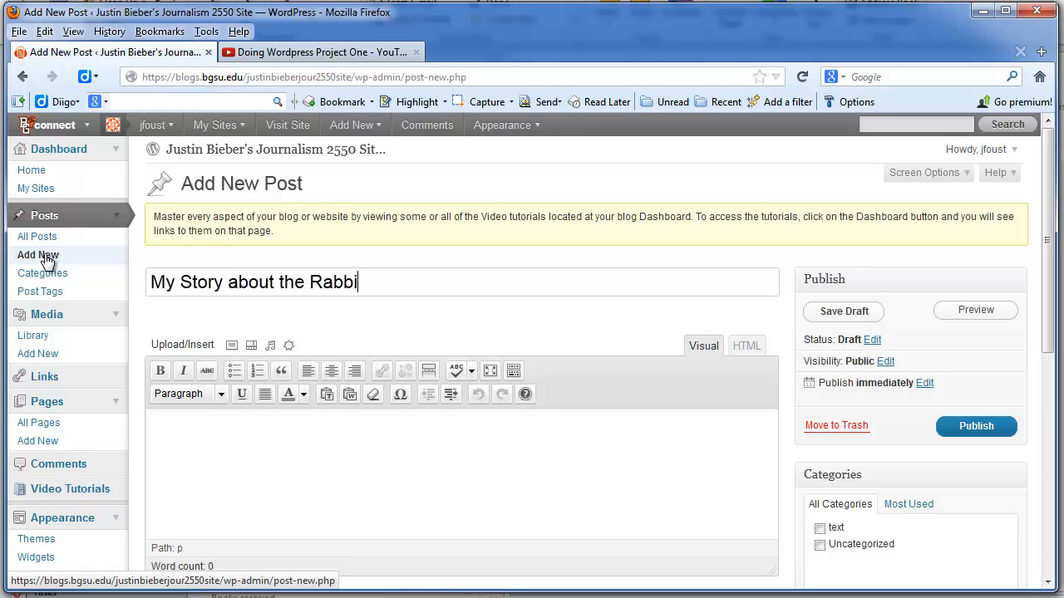
text(t Girl)
Select the 'Here is an audio story…' paragraph about the rabbit seller for copying.
click(224, 440)
scroll(223, 440, down, 4)
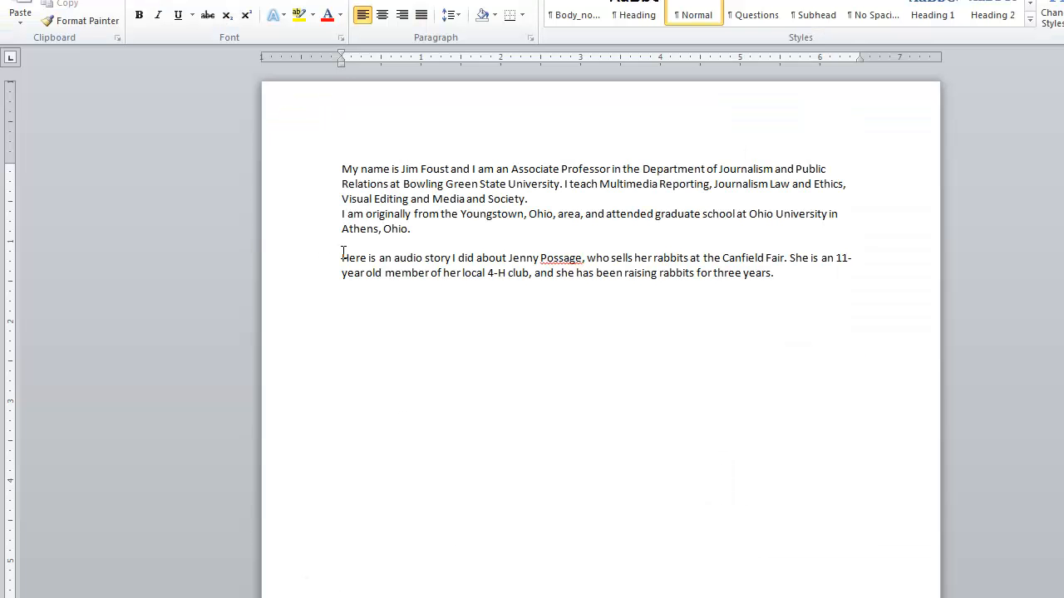
drag(341, 252, 783, 277)
key(ctrl+c)
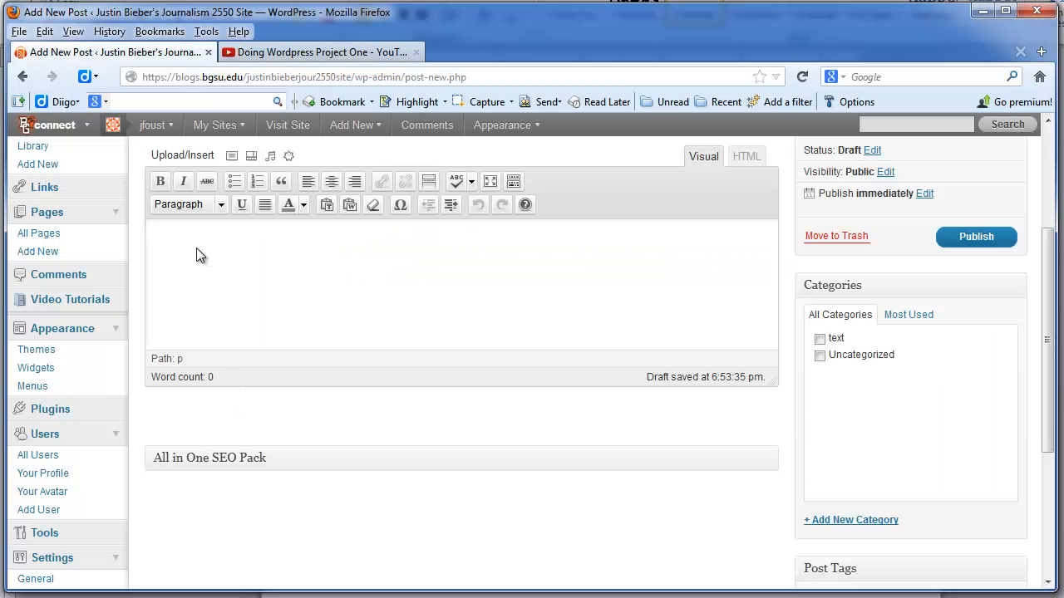
Paste the 37-word audio story paragraph into the empty post body.
click(196, 248)
key(ctrl+v)
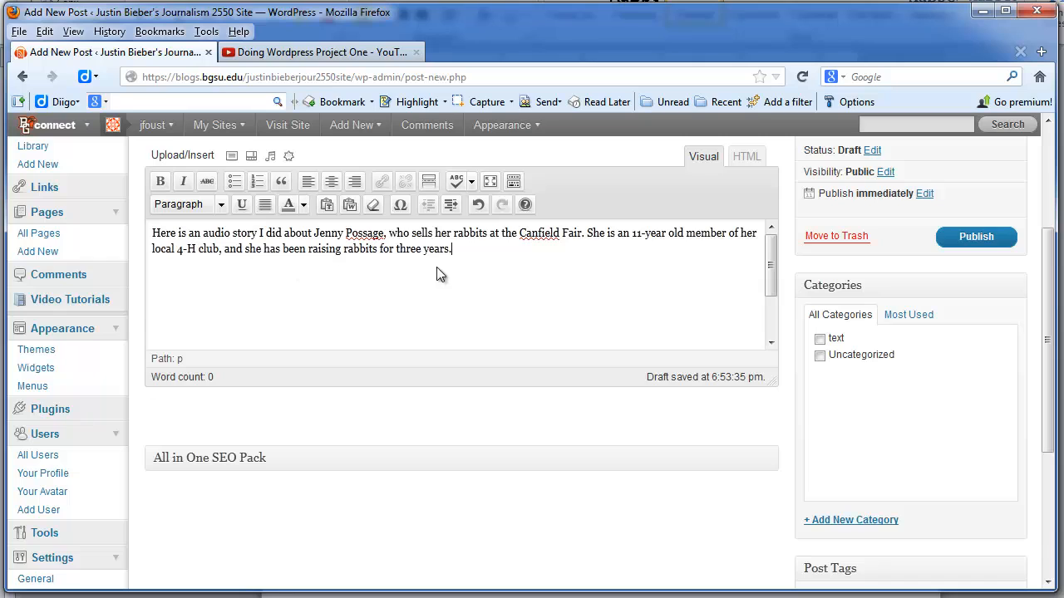
scroll(492, 264, up, 3)
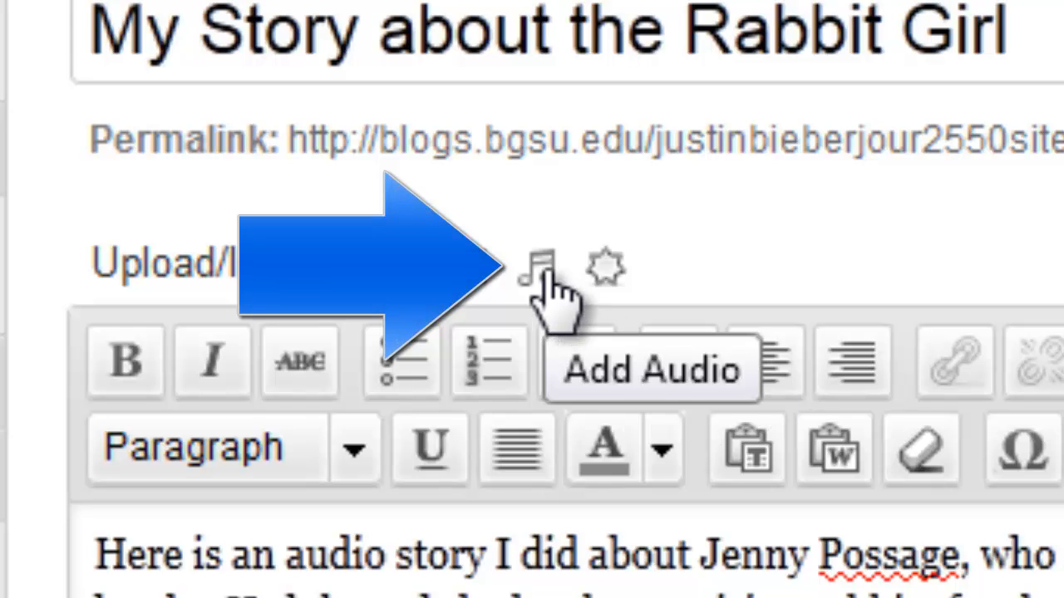
Upload voiceandauctioneeredited.mp3 to the post through the Add Audio dialog.
click(542, 272)
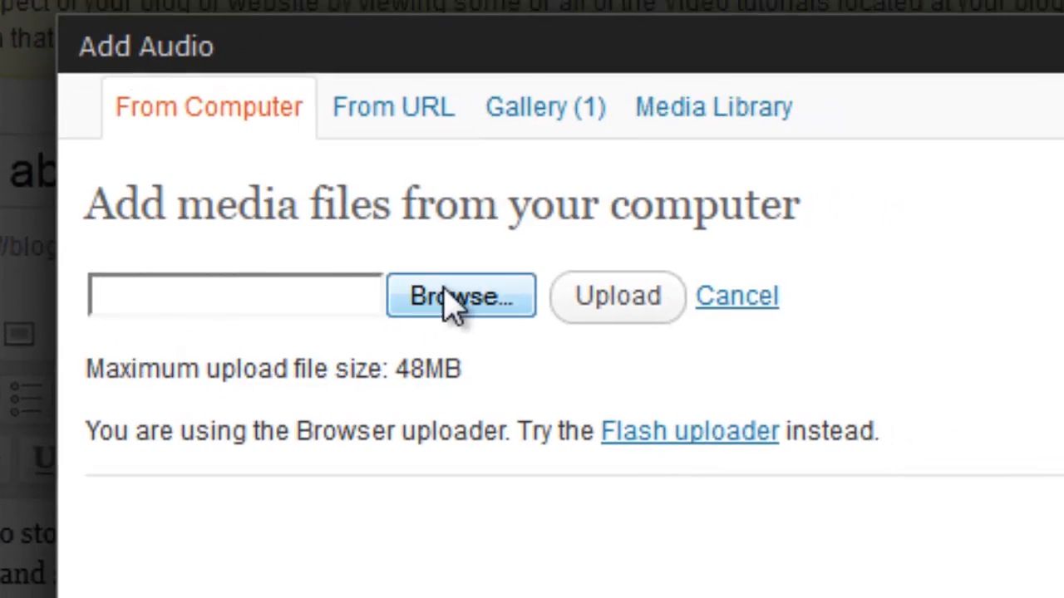
click(456, 301)
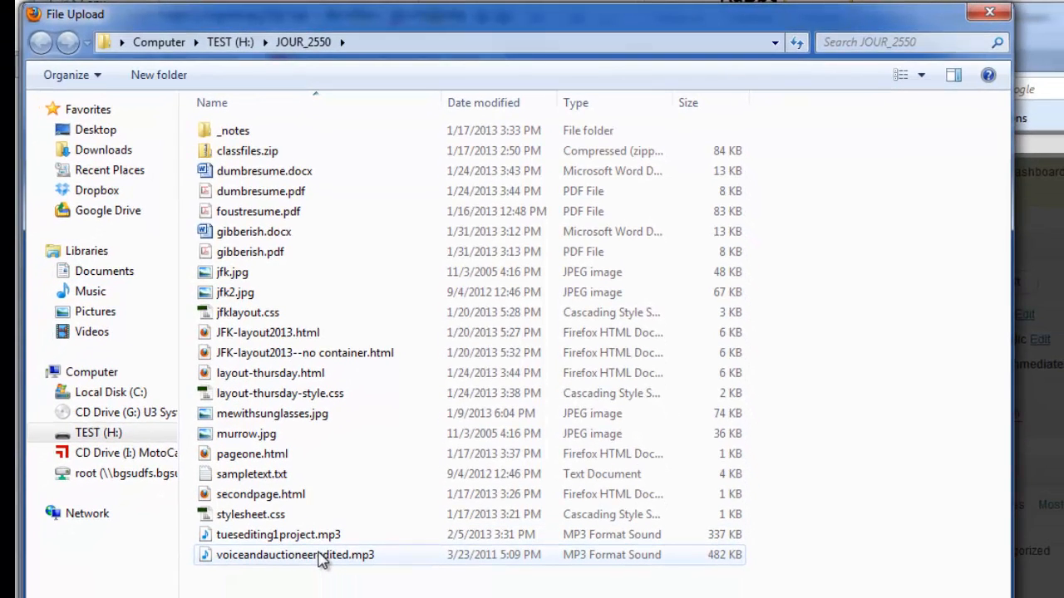
click(323, 561)
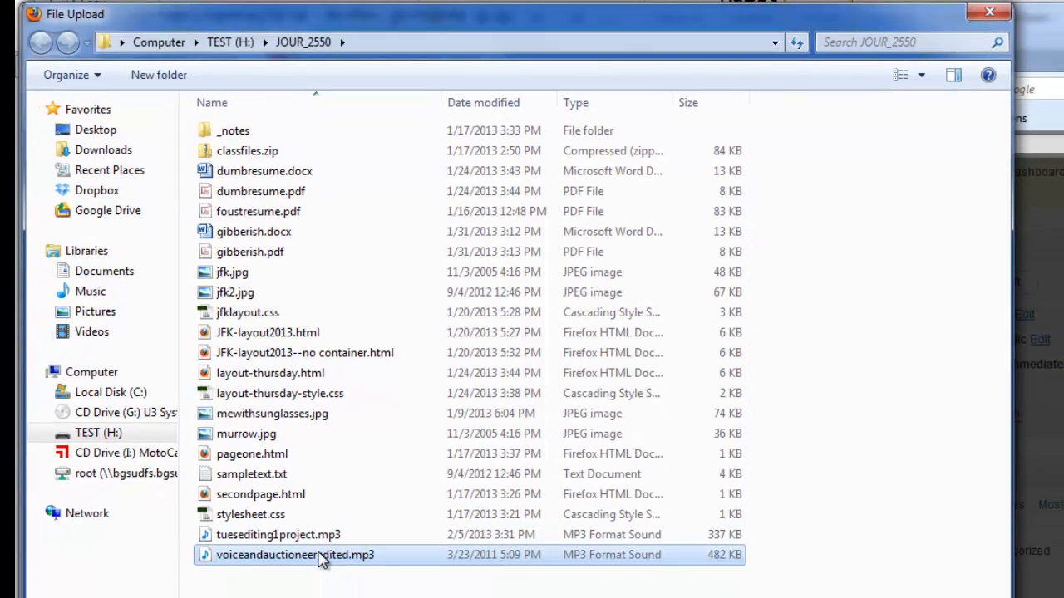
key(Return)
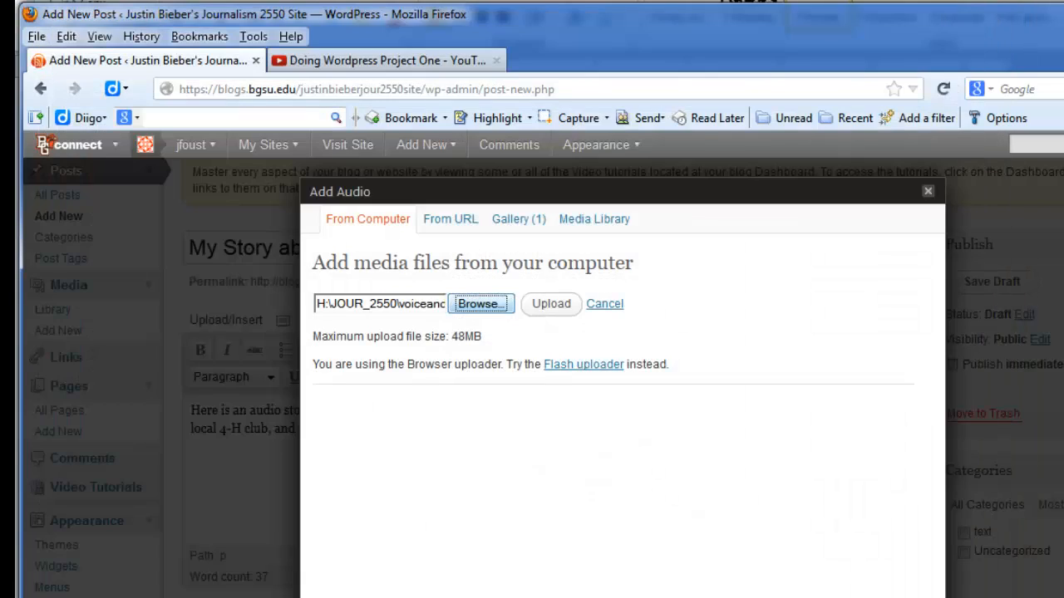
click(551, 307)
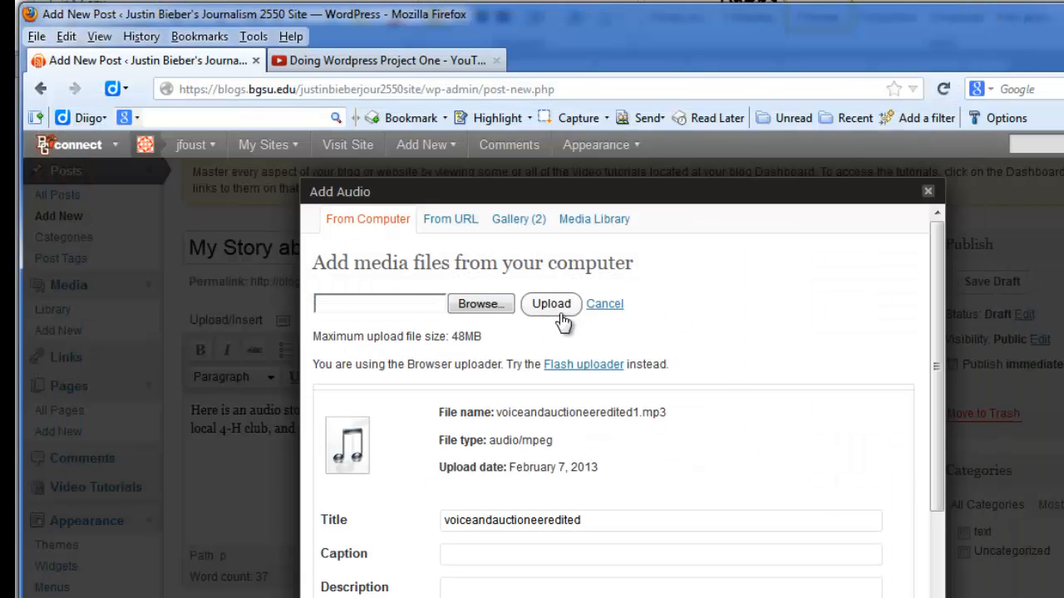
Copy the uploaded MP3's Link URL and save all changes.
scroll(732, 392, down, 4)
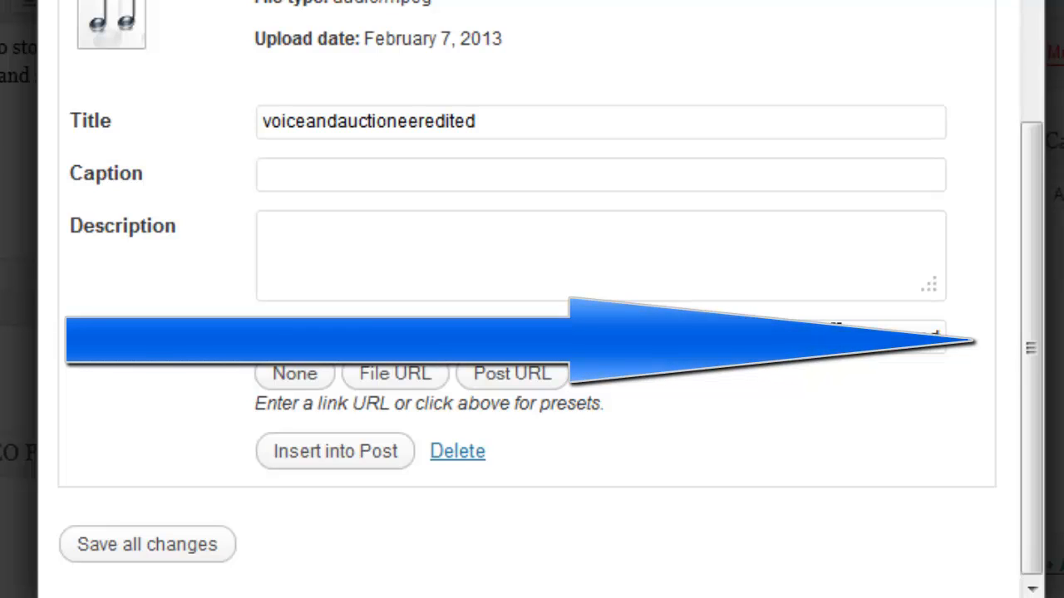
drag(835, 335, 1043, 336)
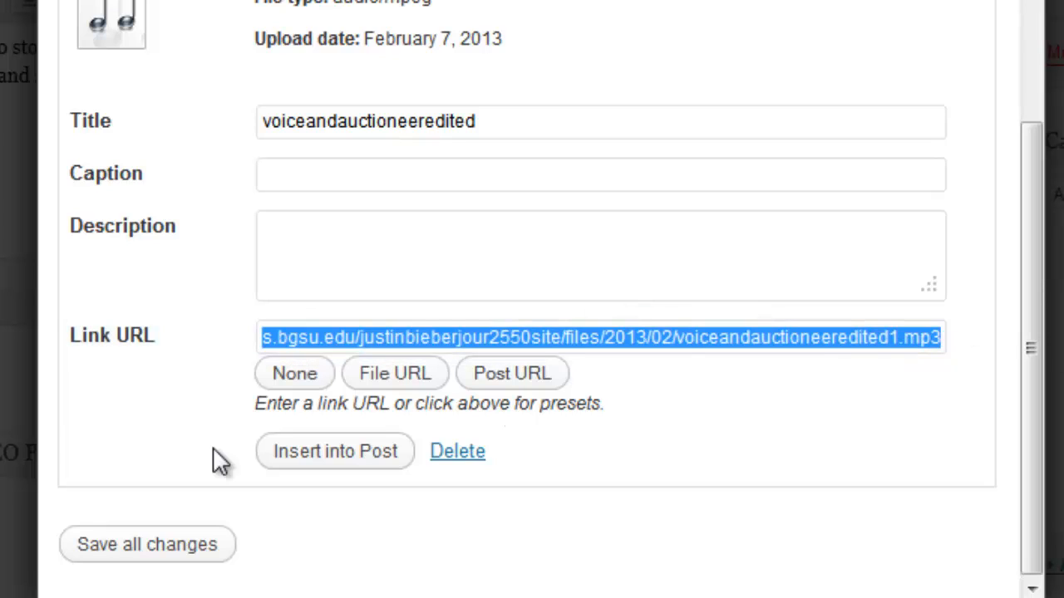
click(191, 542)
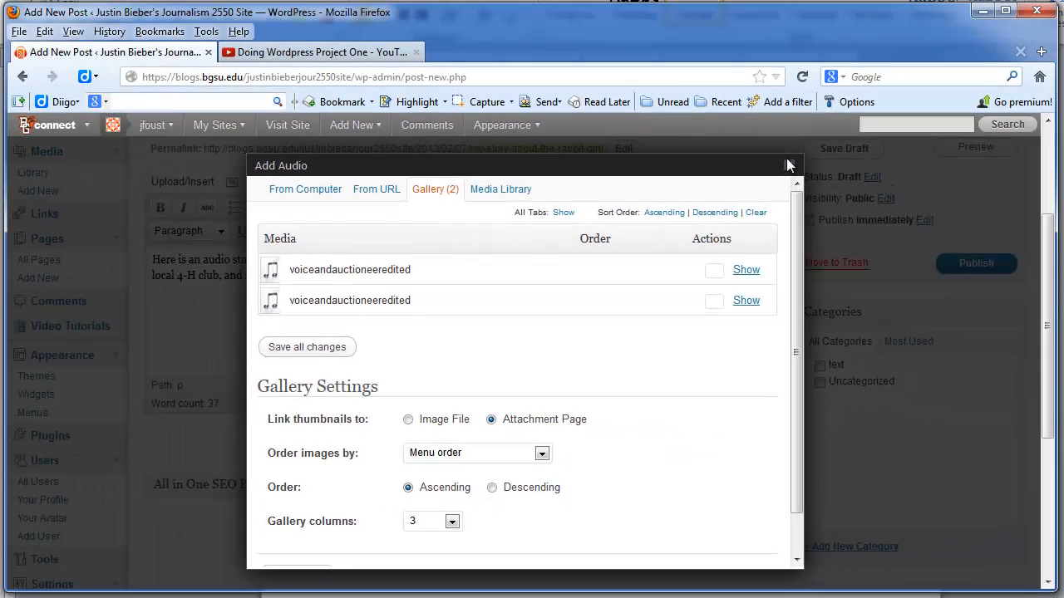
Link the words 'audio story' to the voiceandauctioneeredited1.mp3 URL, opening in a new tab.
click(790, 164)
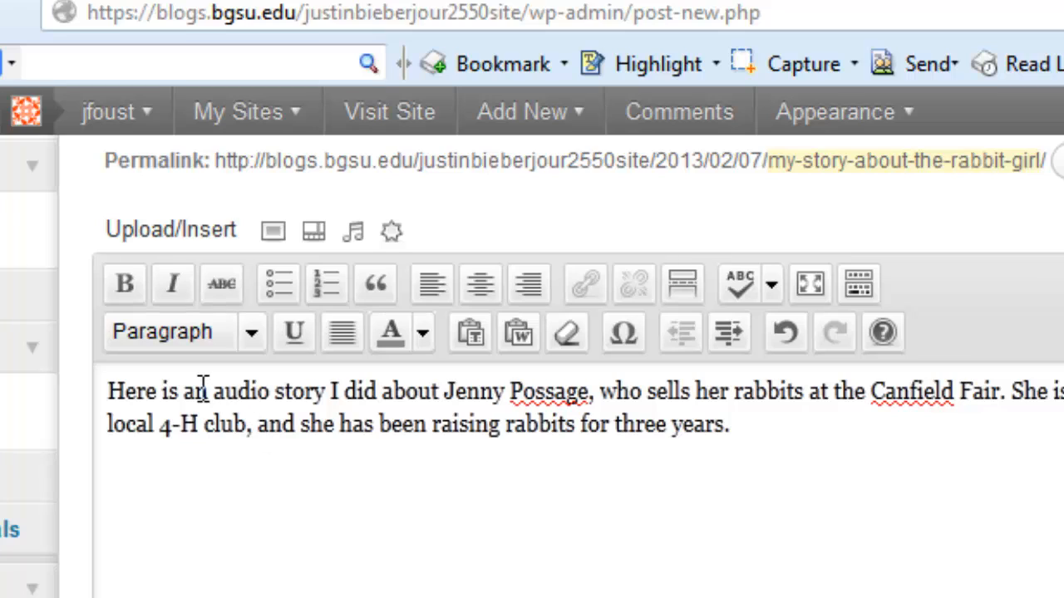
drag(217, 389, 326, 393)
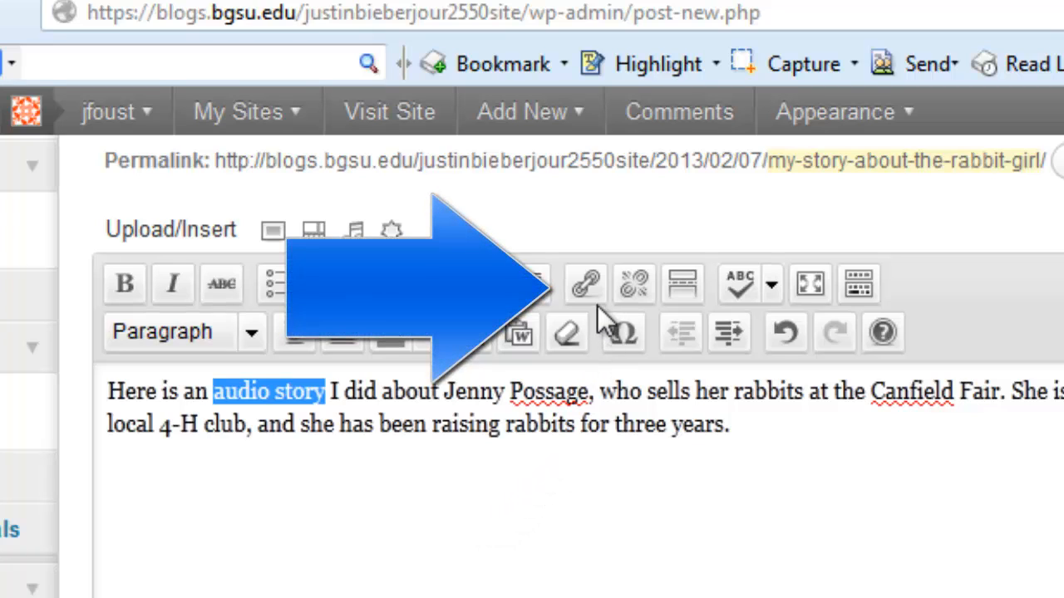
click(585, 284)
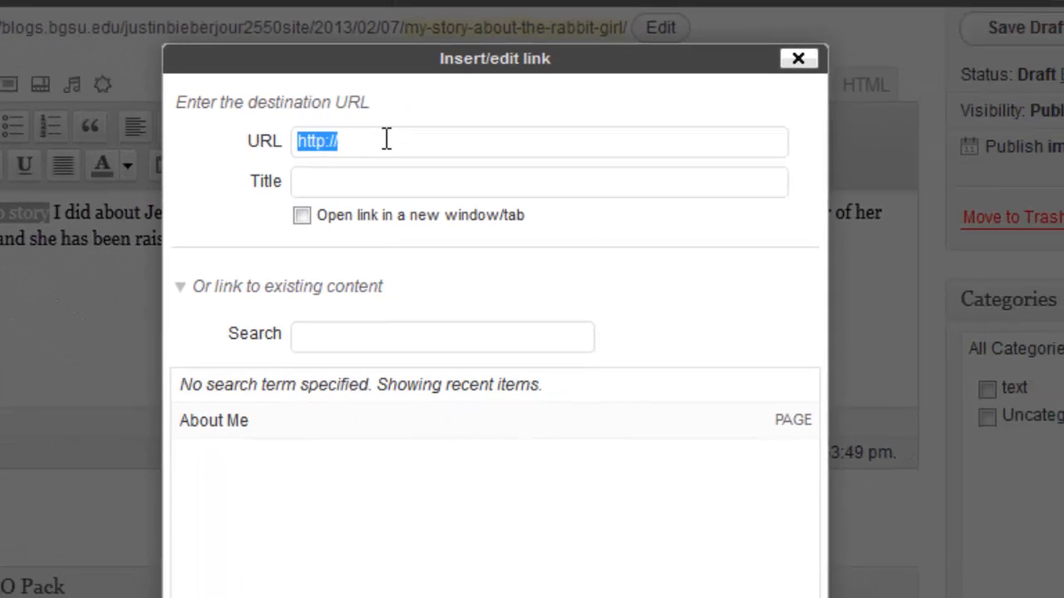
text(http://blogs.bgsu.edu/justinbieberjour2550site/files/2013/02/voiceandauctioneeredited1.mp3)
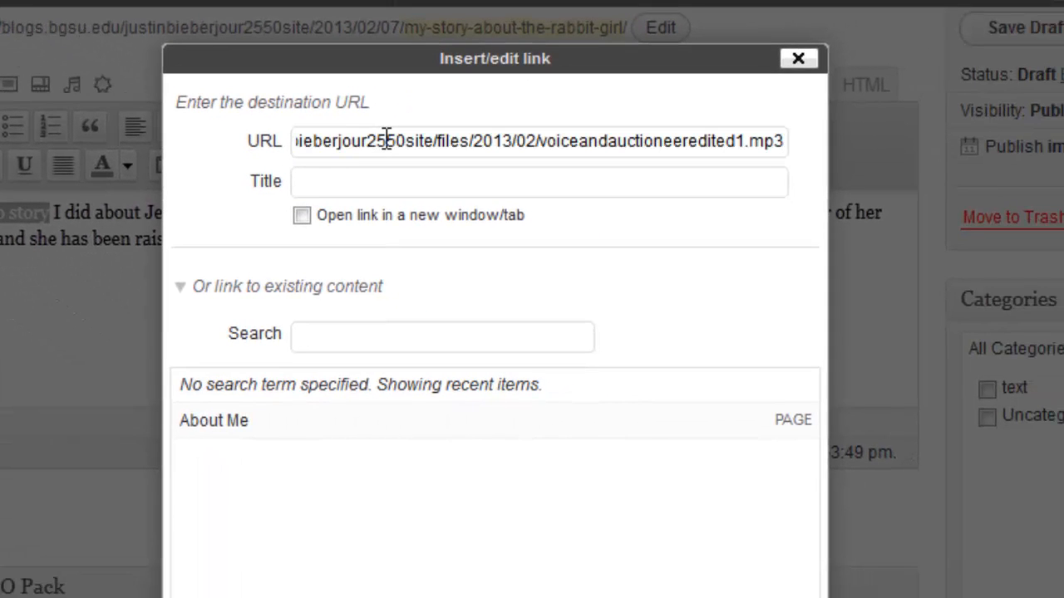
click(304, 221)
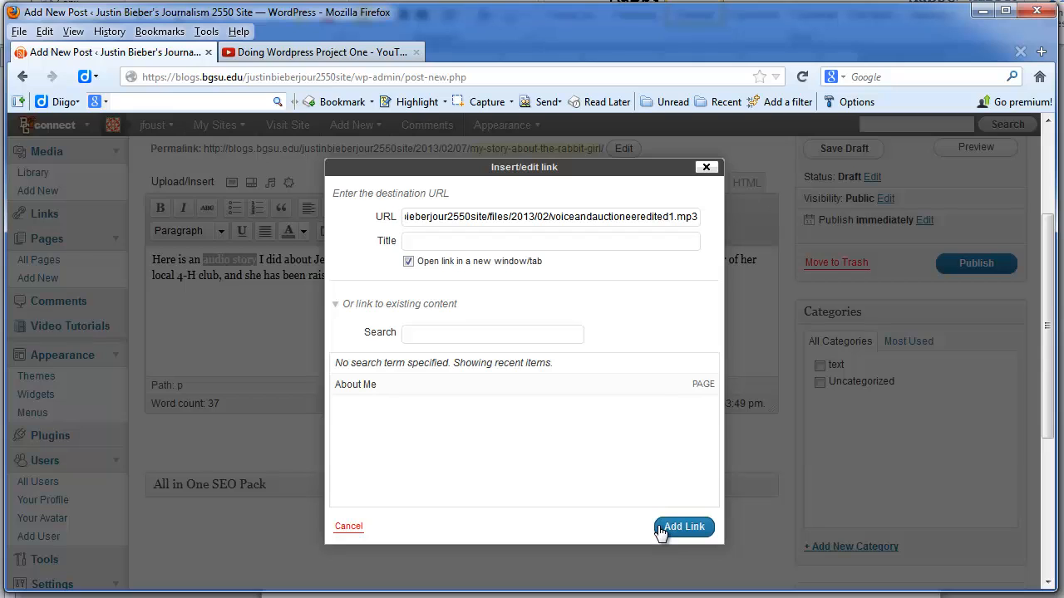
click(675, 528)
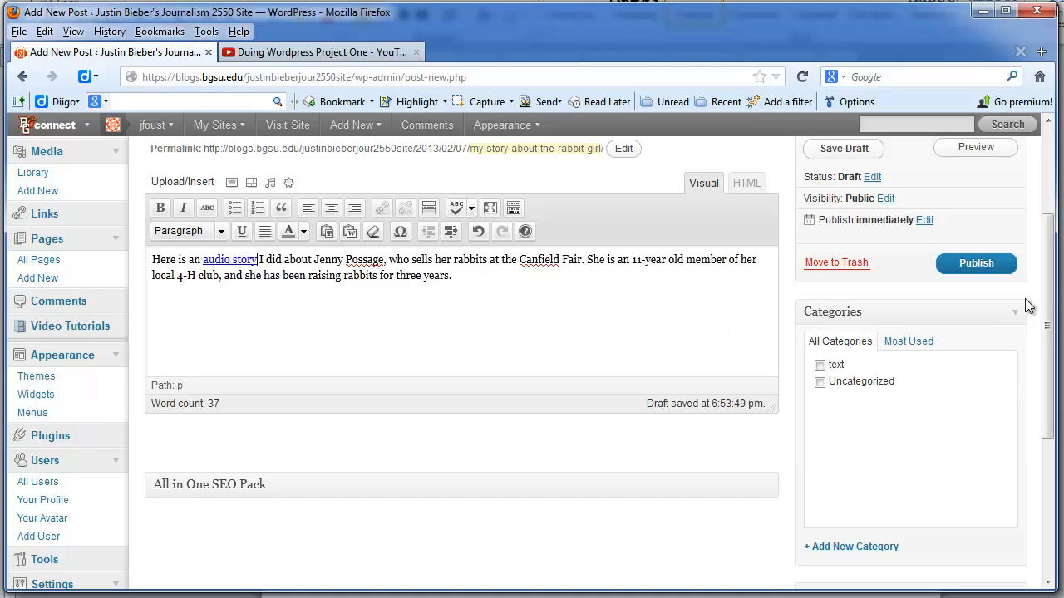
Add a new 'Audio' category and assign the post to it instead of Uncategorized.
scroll(1054, 331, down, 3)
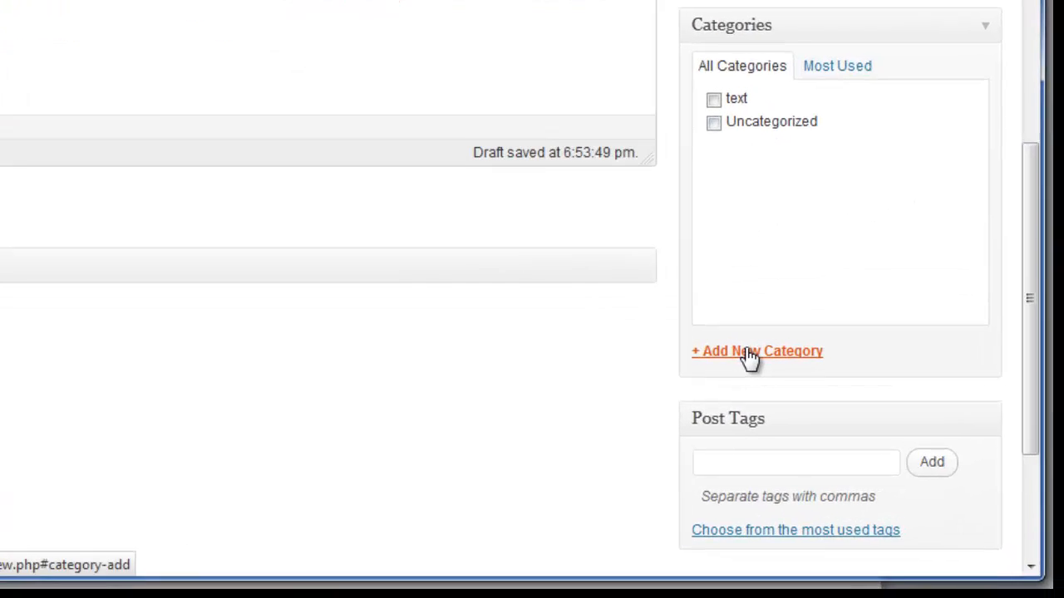
click(845, 430)
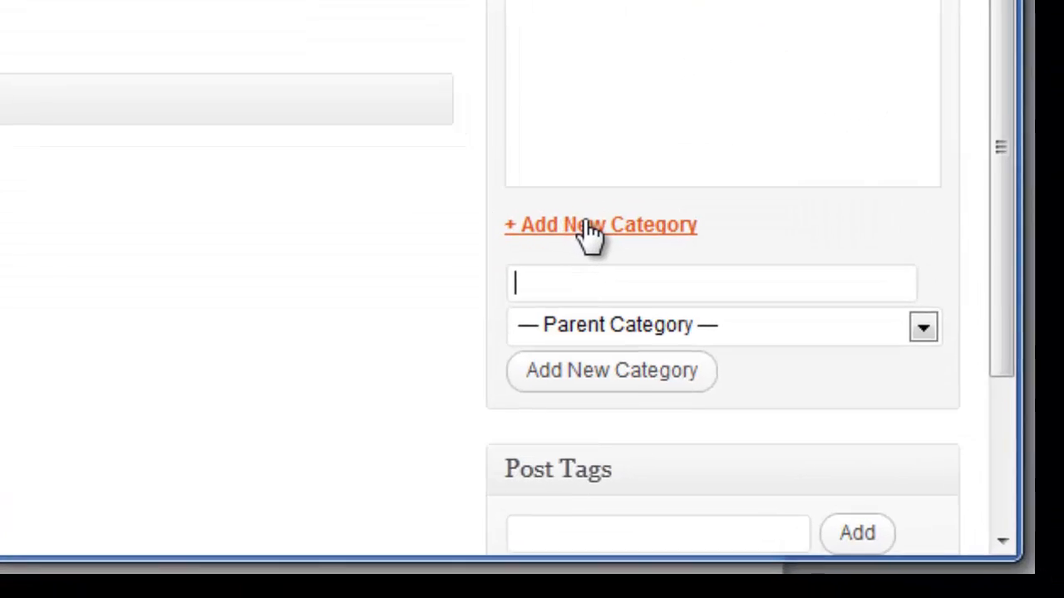
text(Audio)
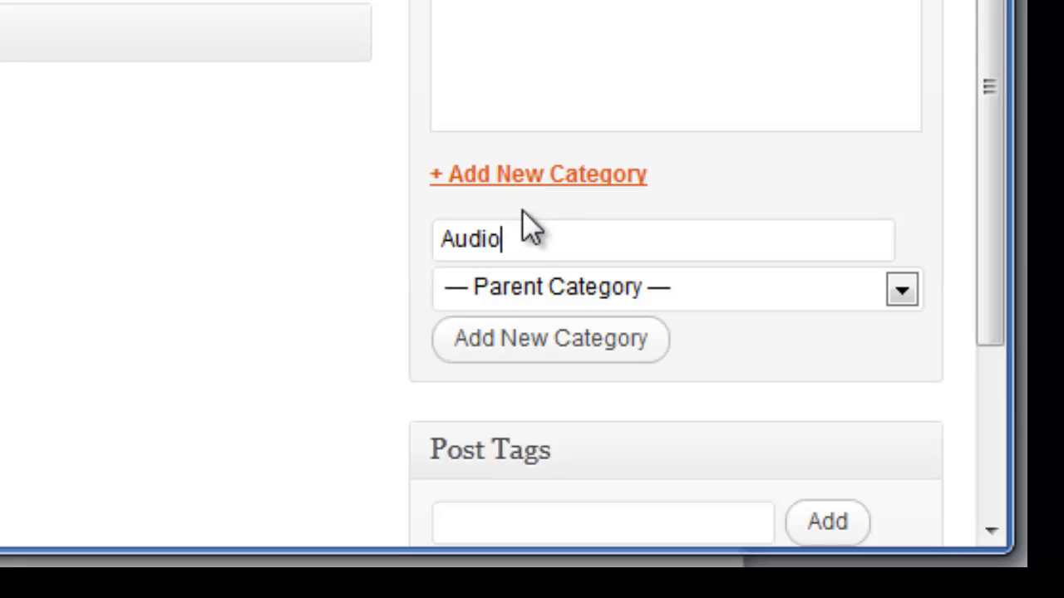
click(551, 340)
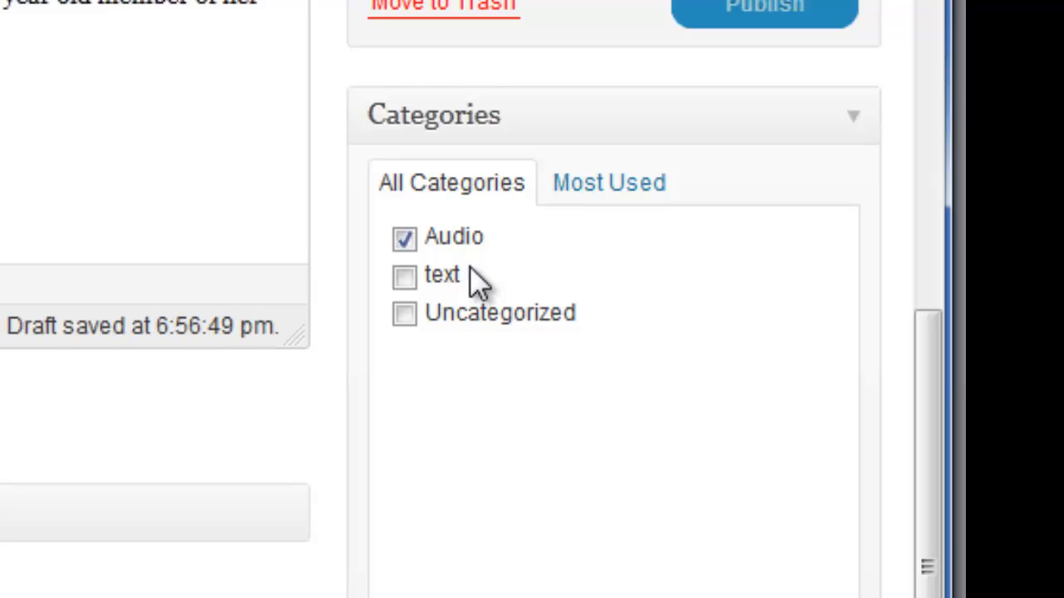
scroll(634, 490, down, 4)
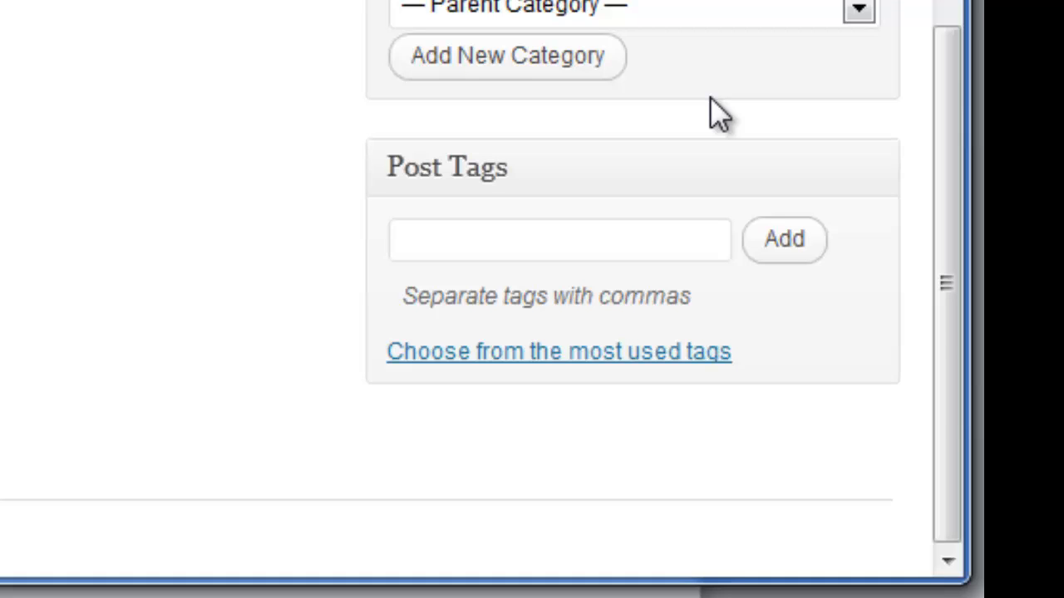
Add the tags Canfield Fair, Canfield, Ohio and the girl's name.
click(541, 245)
text(Can)
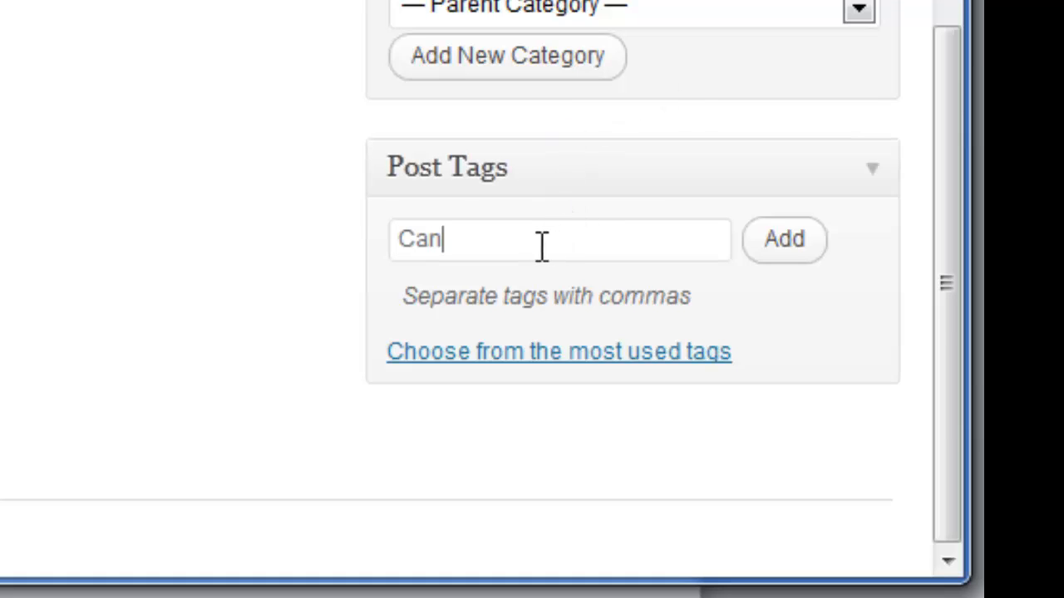
text(field Fair)
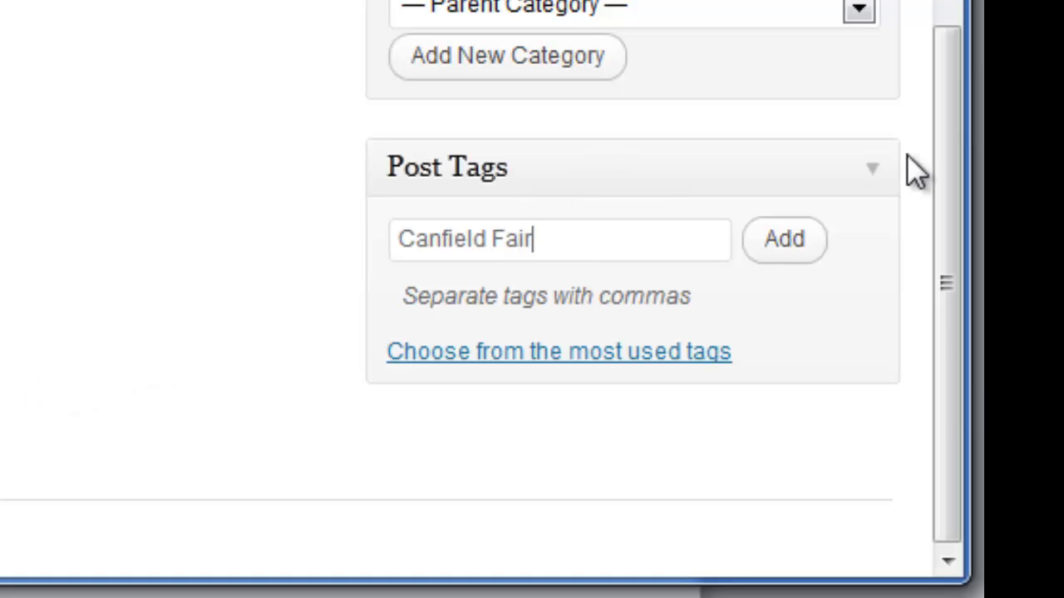
click(787, 240)
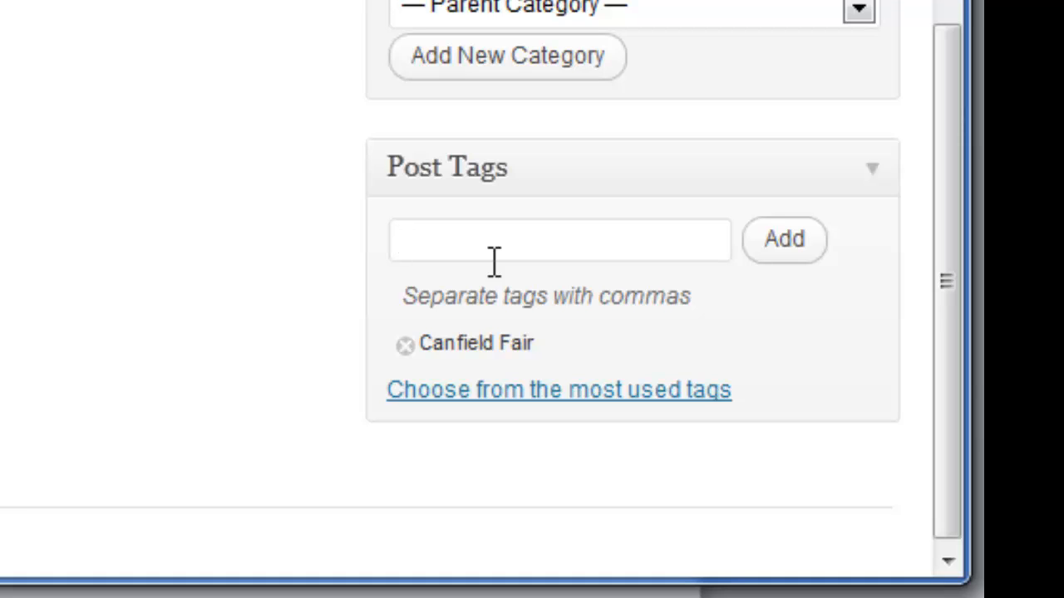
text(Canfie)
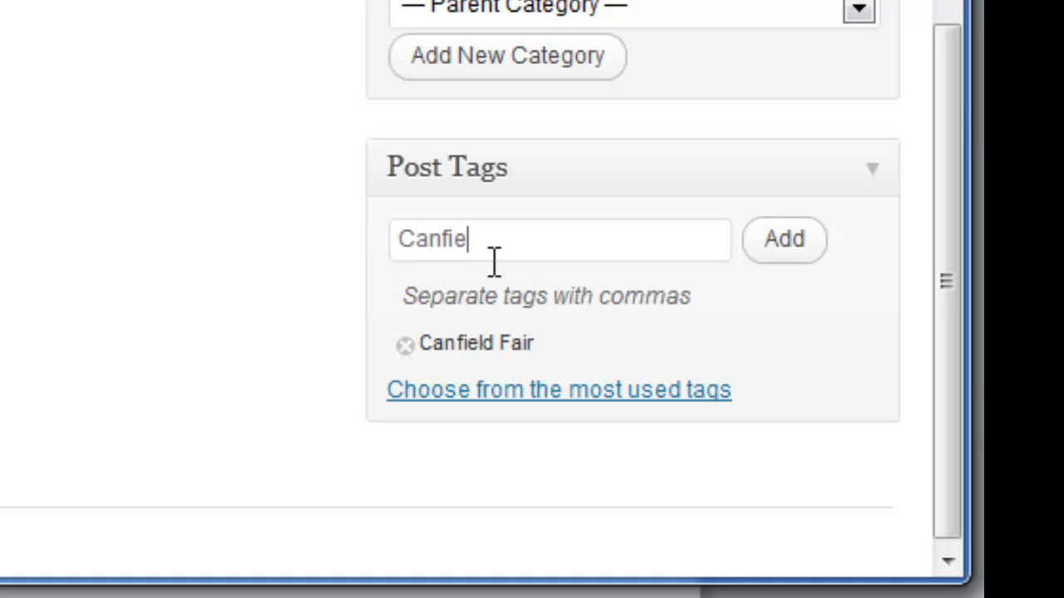
text(ld, Ohio)
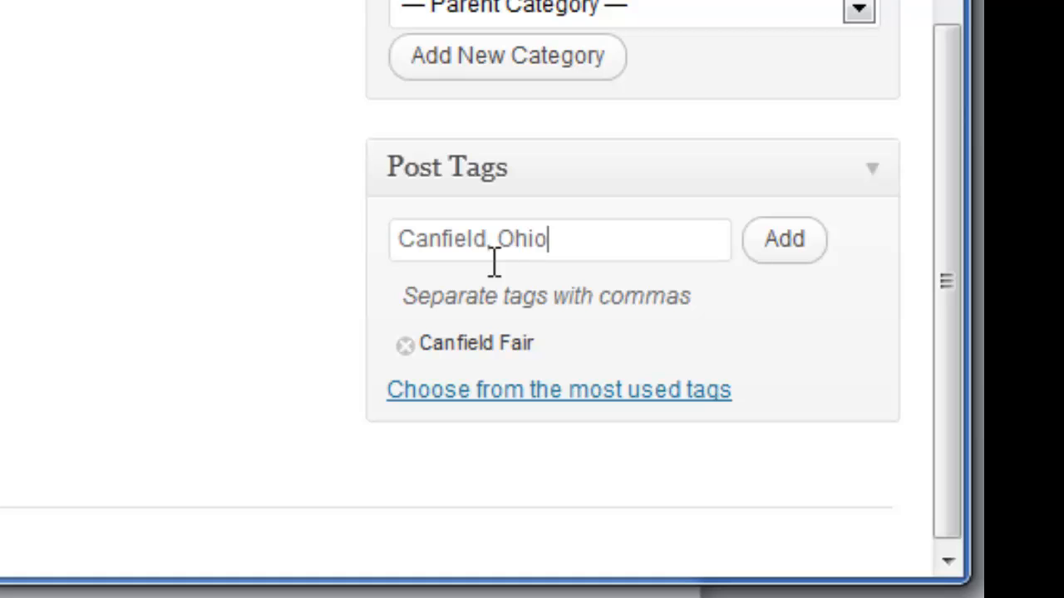
click(780, 246)
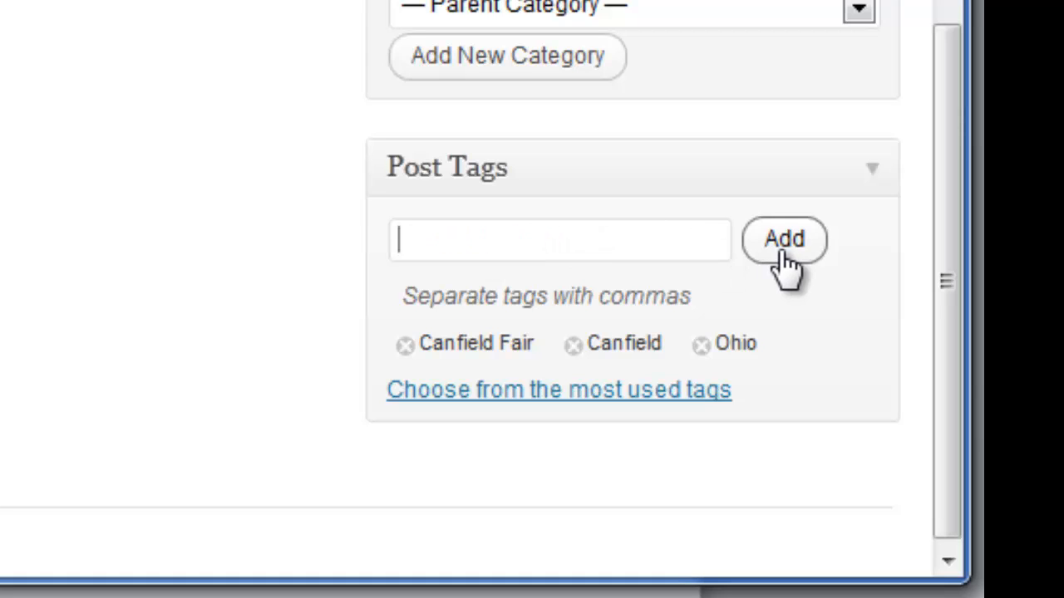
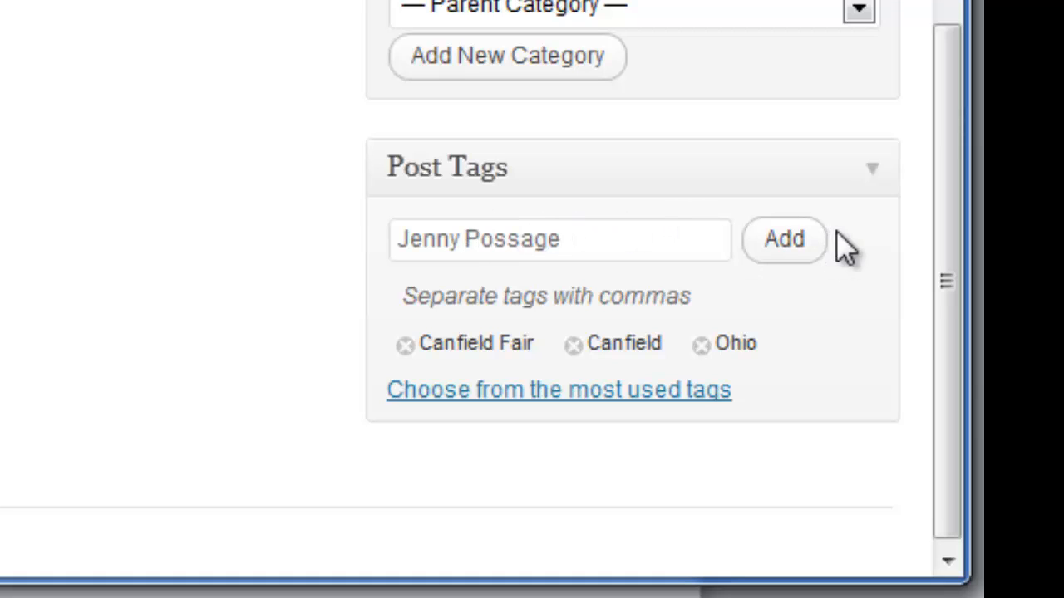
click(768, 241)
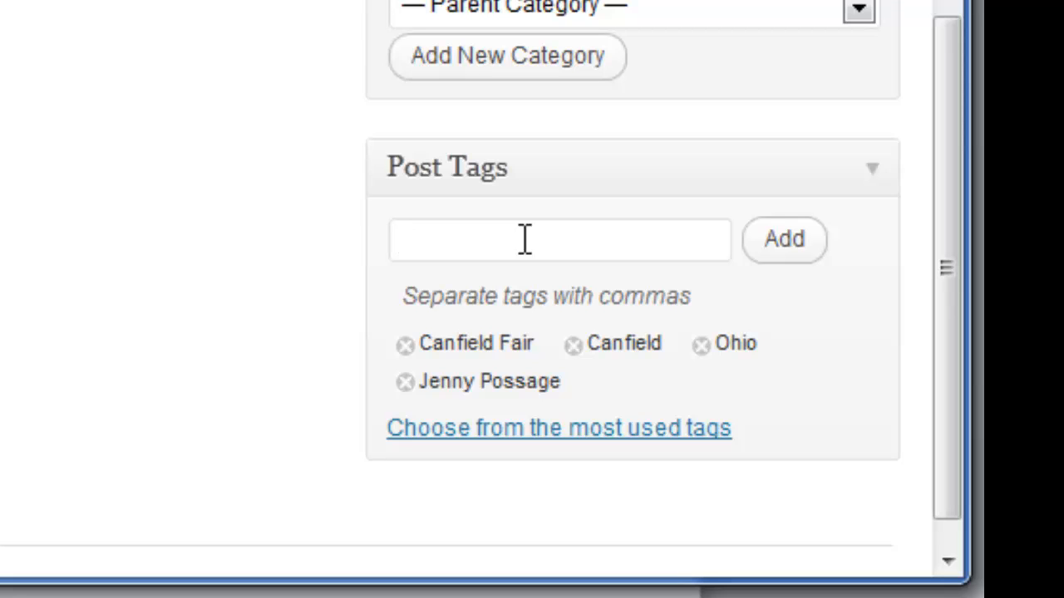
Add the tags rabbits, auctions and 4-H.
text(rabbi)
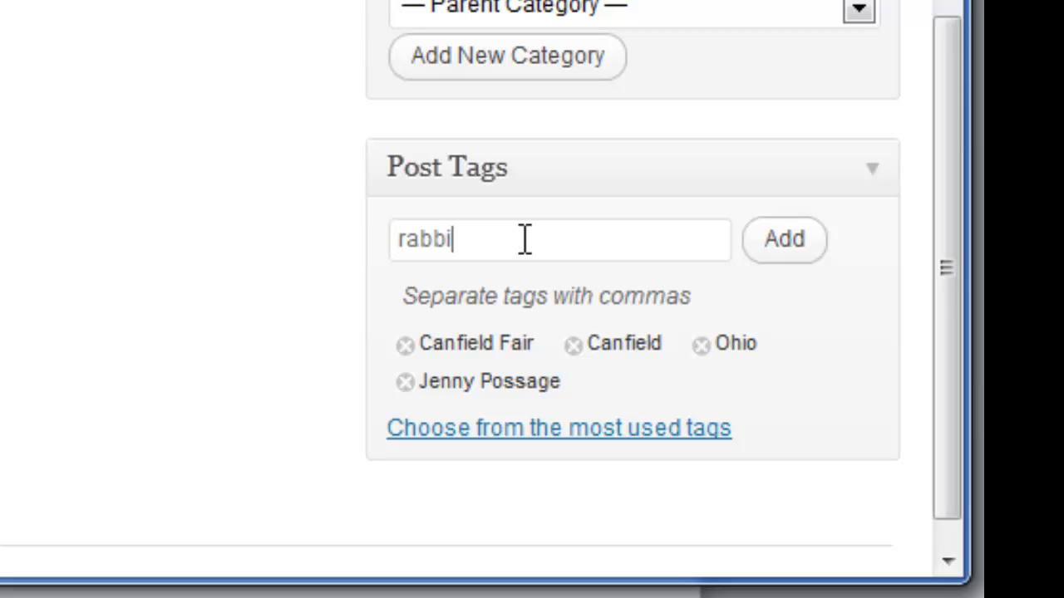
text(tes)
key(BackSpace)
key(BackSpace)
text(s, auctions, )
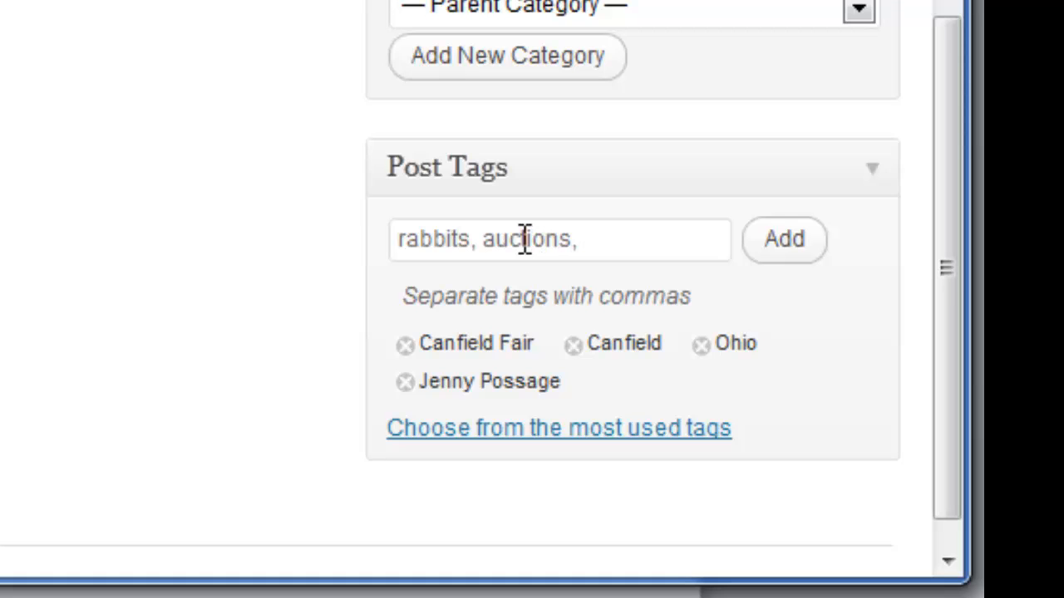
text($-)
key(BackSpace)
key(BackSpace)
text(4-H)
click(788, 264)
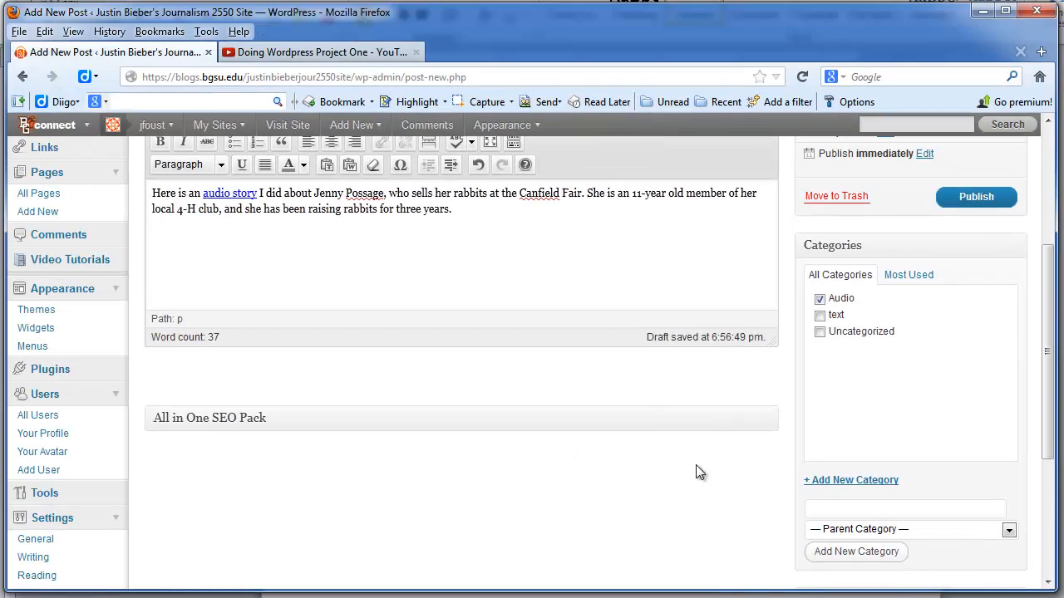
Preview the draft post in a new tab from the Publish box.
scroll(414, 205, up, 3)
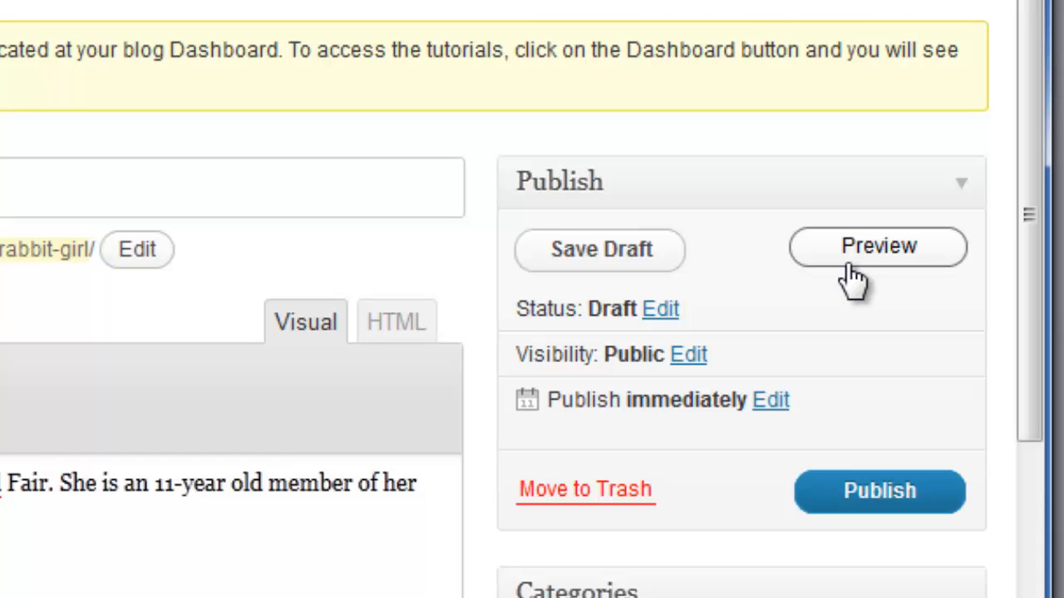
click(864, 256)
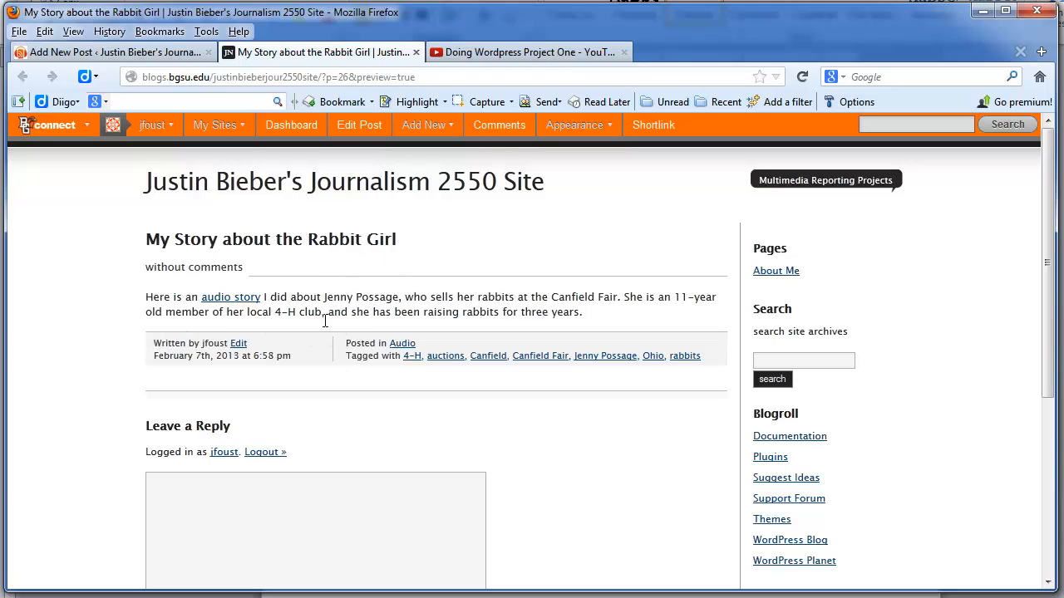
Play voiceandauctioneeredited1.mp3 from the 'audio story' link, pause it, and return to the preview.
click(231, 299)
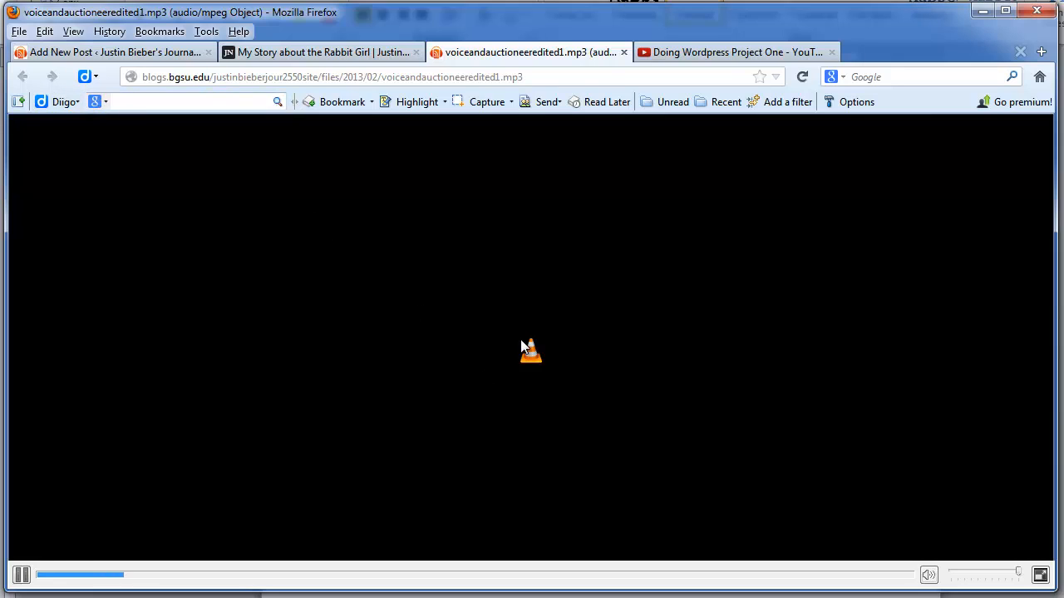
click(21, 574)
click(300, 60)
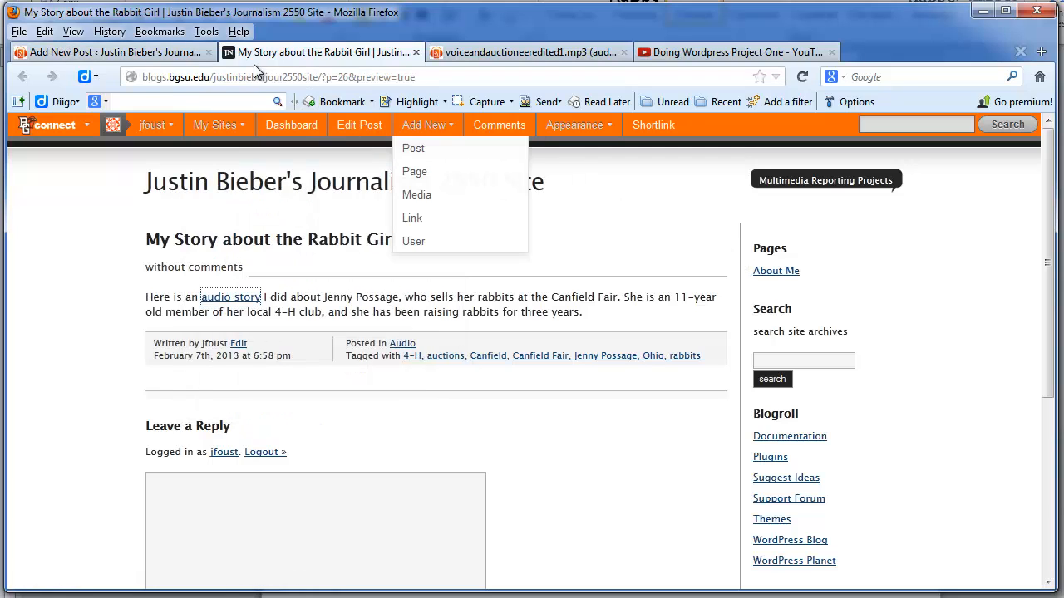
Publish 'My Story about the Rabbit Girl' from the editor and view its live page.
click(115, 56)
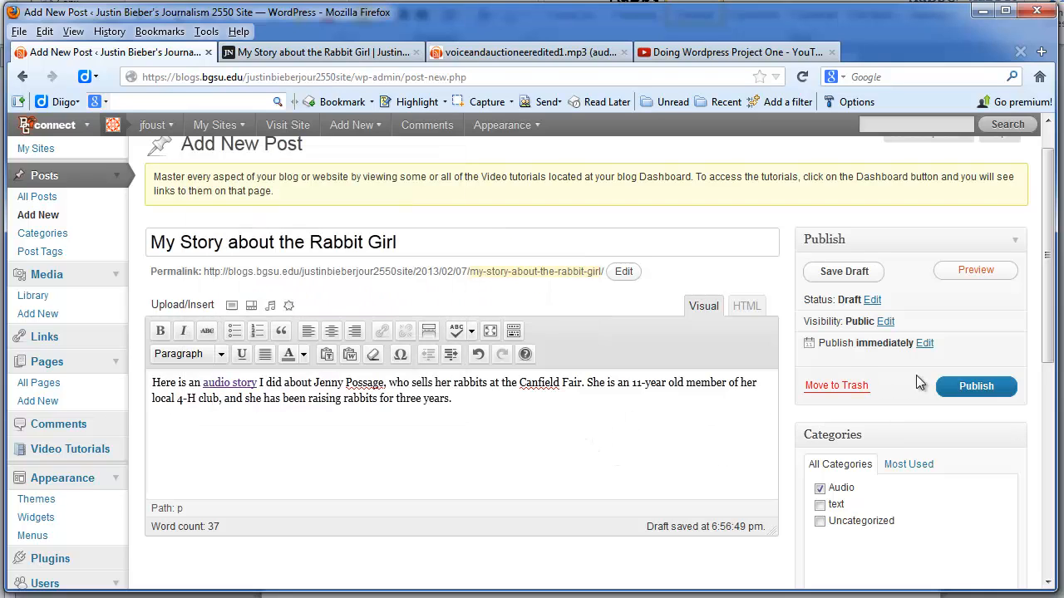
click(983, 389)
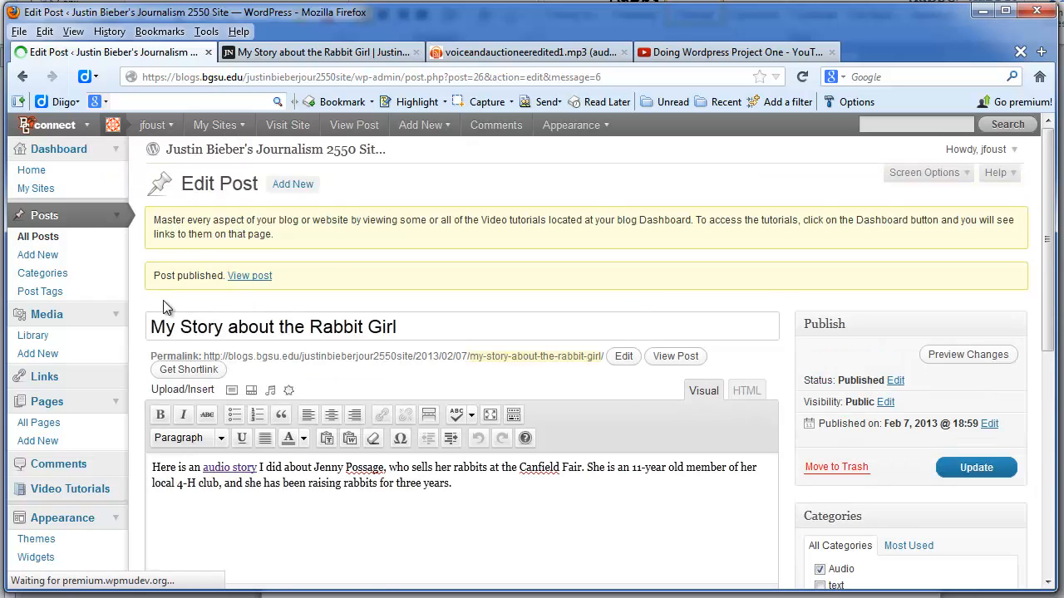
click(250, 276)
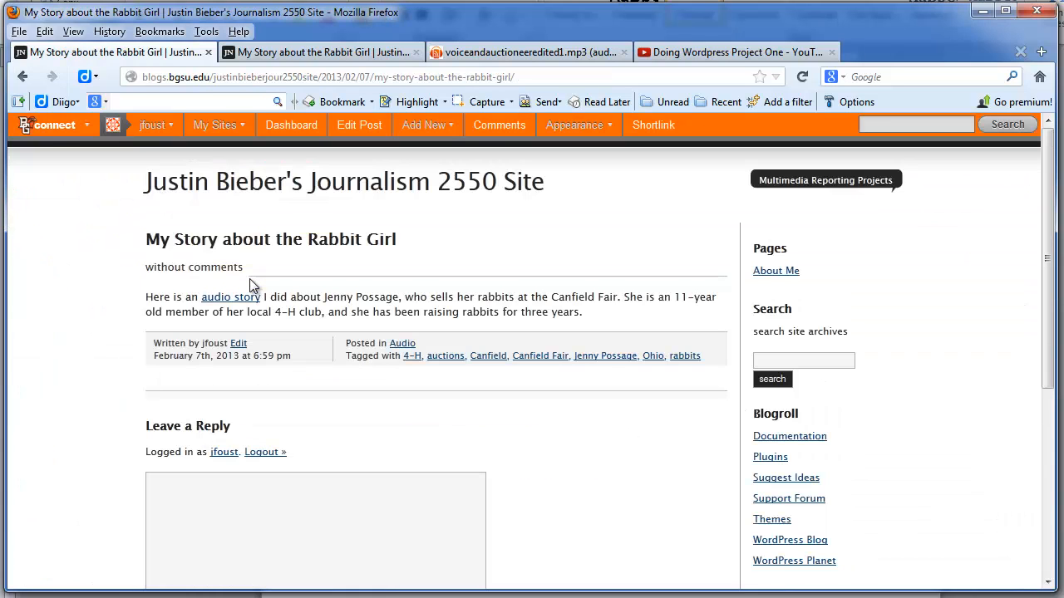